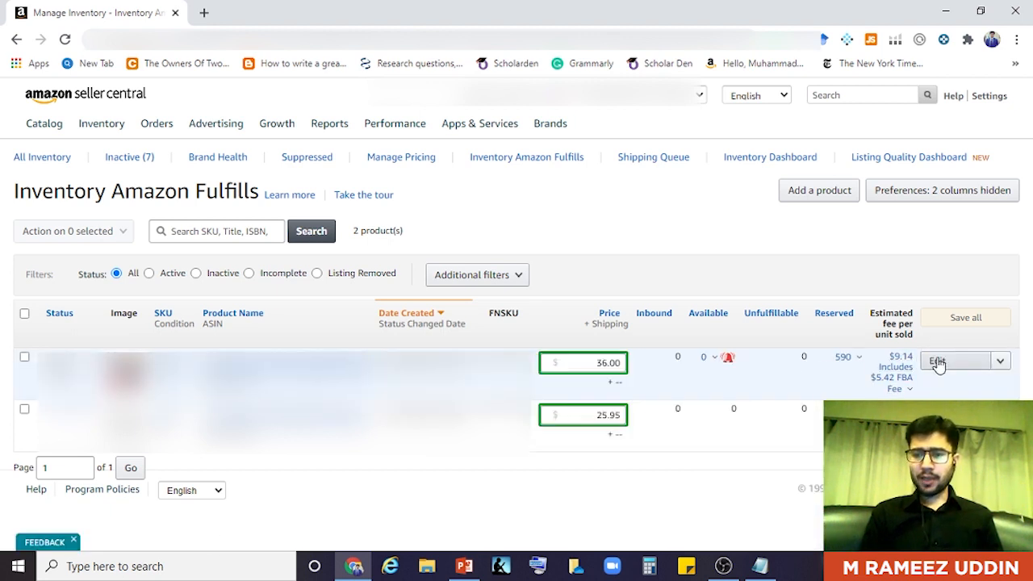
- Open the actions dropdown beside the first FBA product's Edit button on Inventory Amazon Fulfills
click(999, 363)
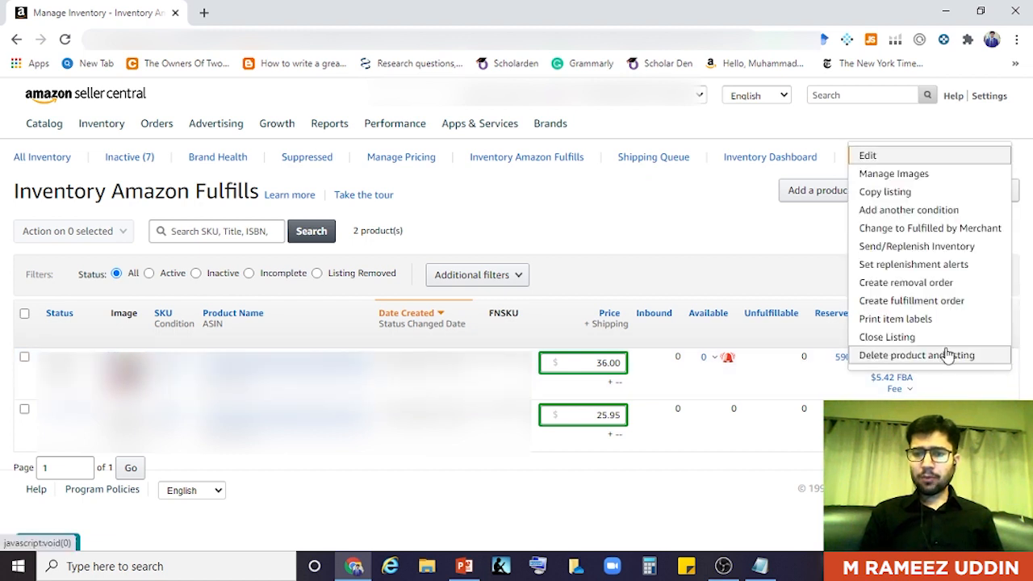
- Choose 'Create fulfillment order' for the first product to open the Multi-Channel Fulfillment order page
click(902, 302)
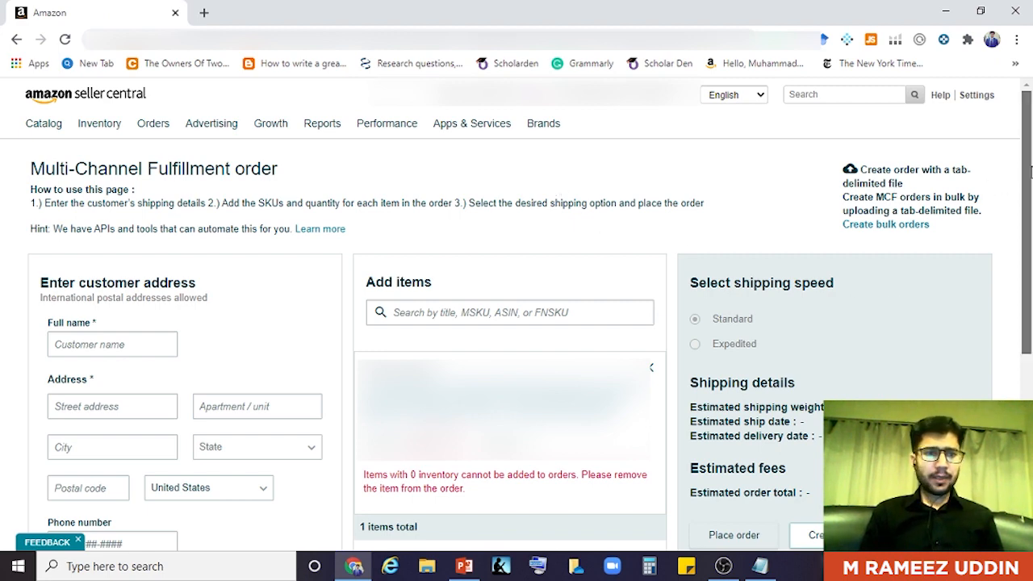
scroll(1029, 177, down, 1)
- Scroll the order form down slightly and bring the Notepad shipping notes forward
drag(1029, 177, 1029, 192)
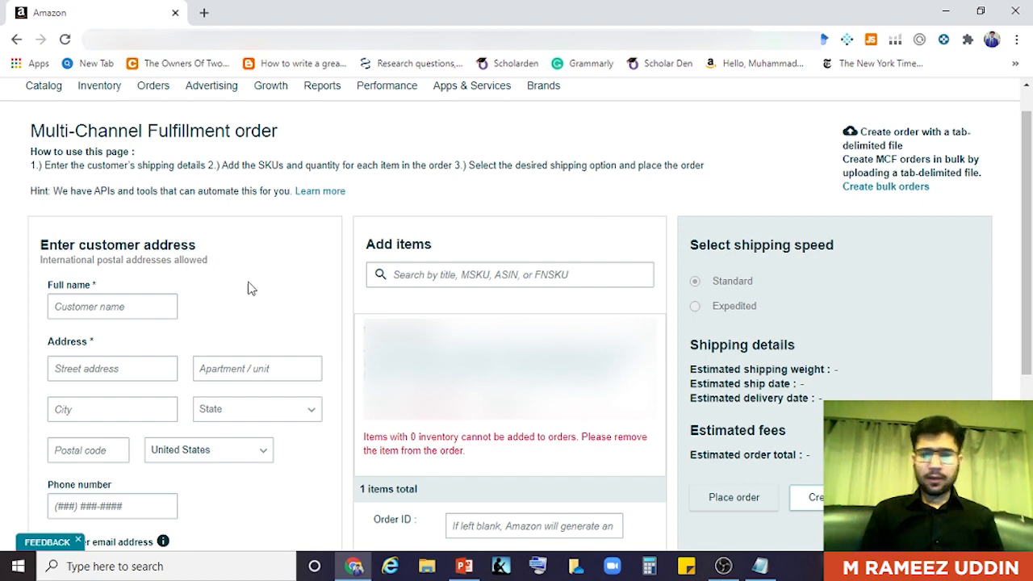
mouse_move(760, 569)
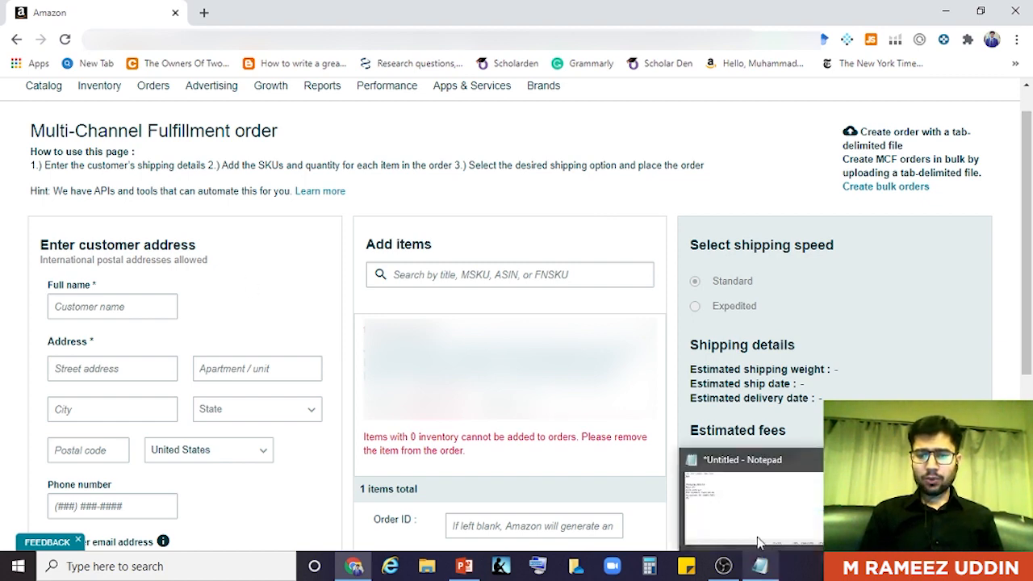
click(763, 514)
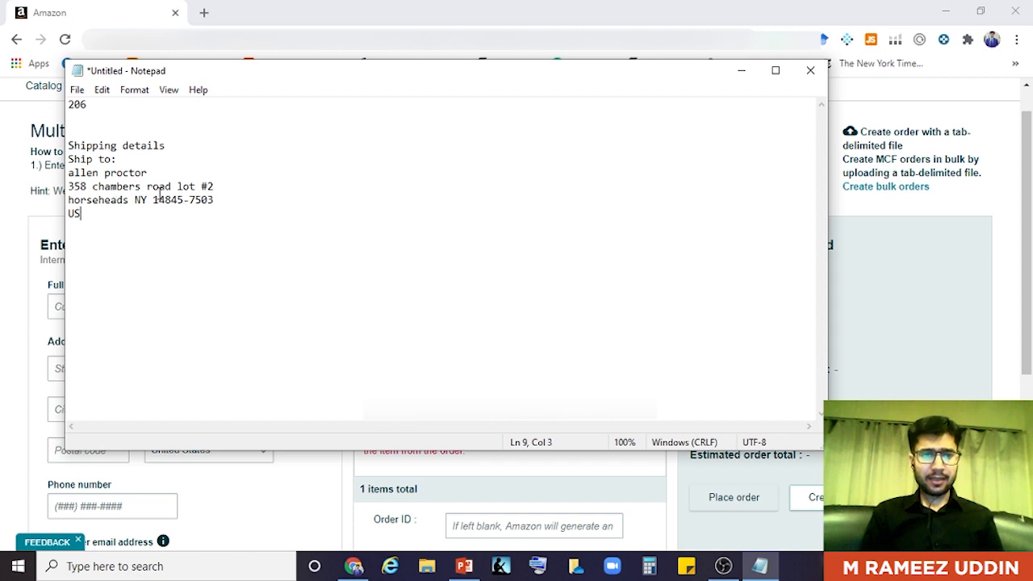
- Select the customer's street address line under 'Ship to:' in Notepad, then minimize Notepad
click(98, 203)
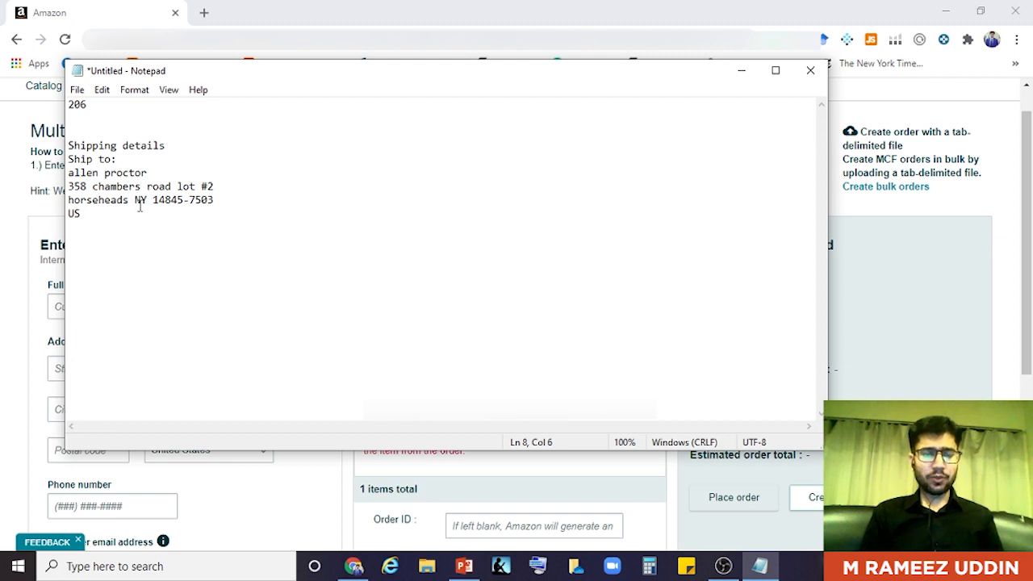
click(190, 203)
click(81, 215)
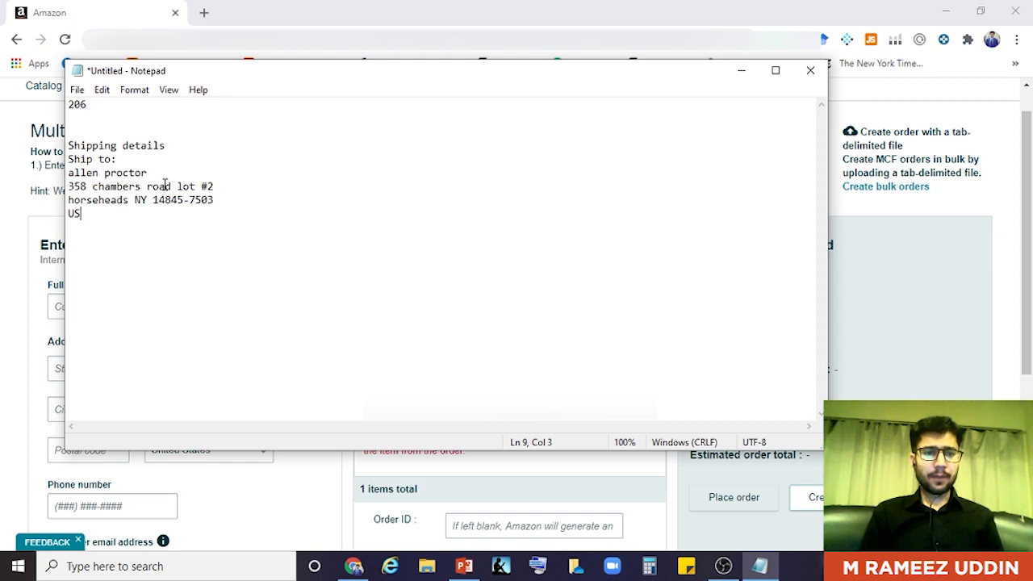
click(218, 187)
drag(218, 188, 68, 187)
key(ctrl+c)
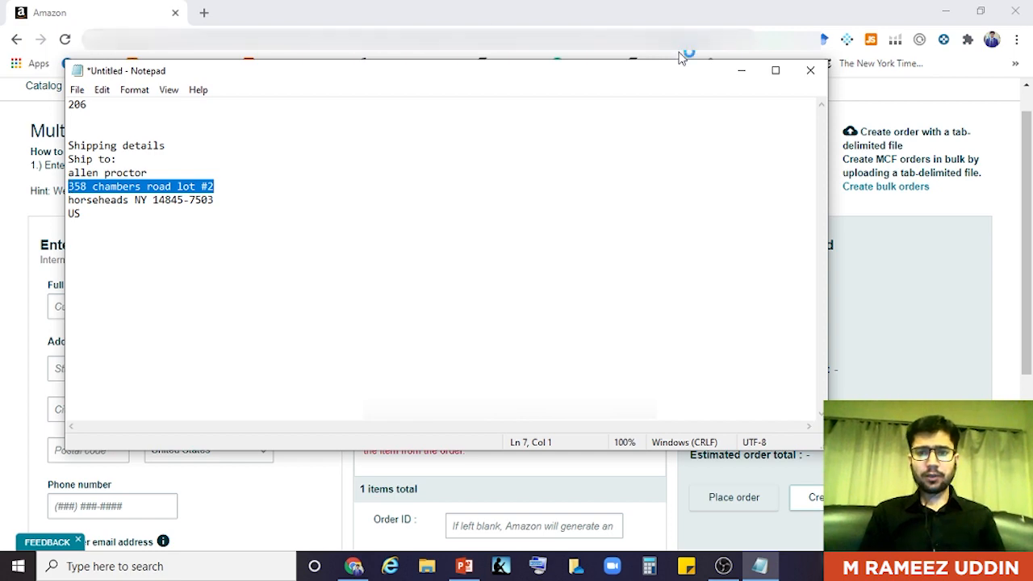
click(741, 71)
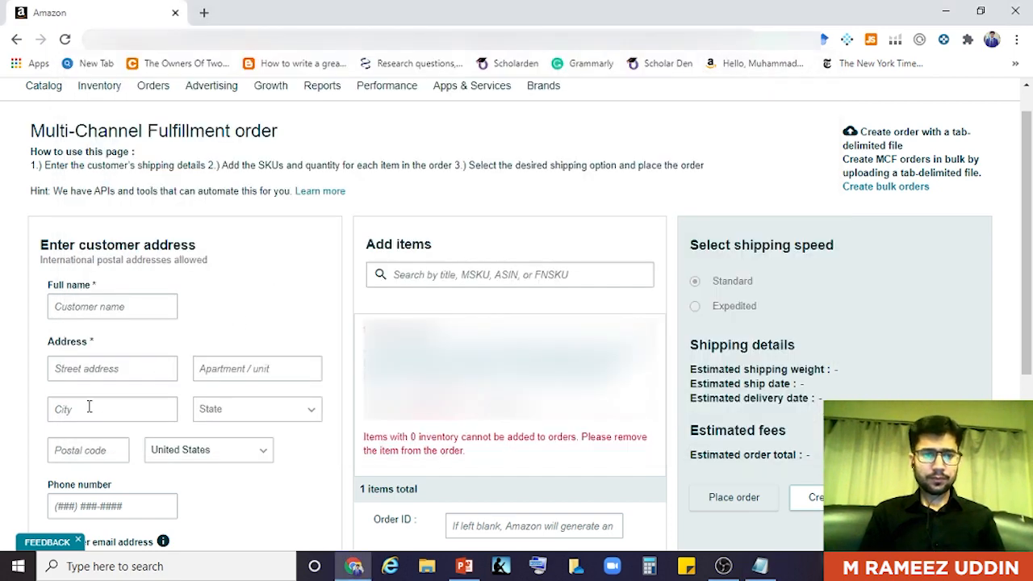
- Paste the street address and enter the customer's full name on the order form
click(84, 372)
key(ctrl+v)
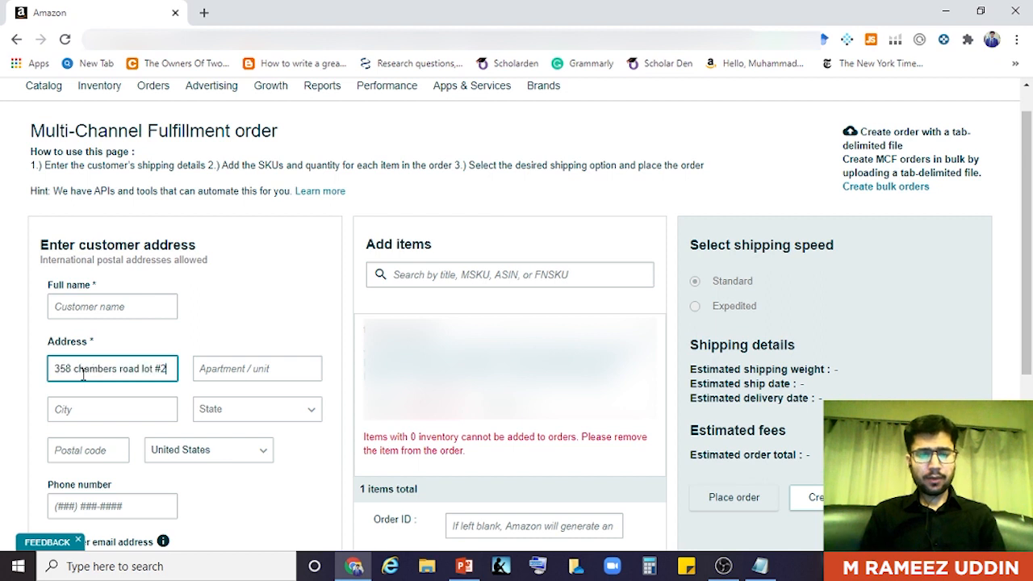
click(89, 306)
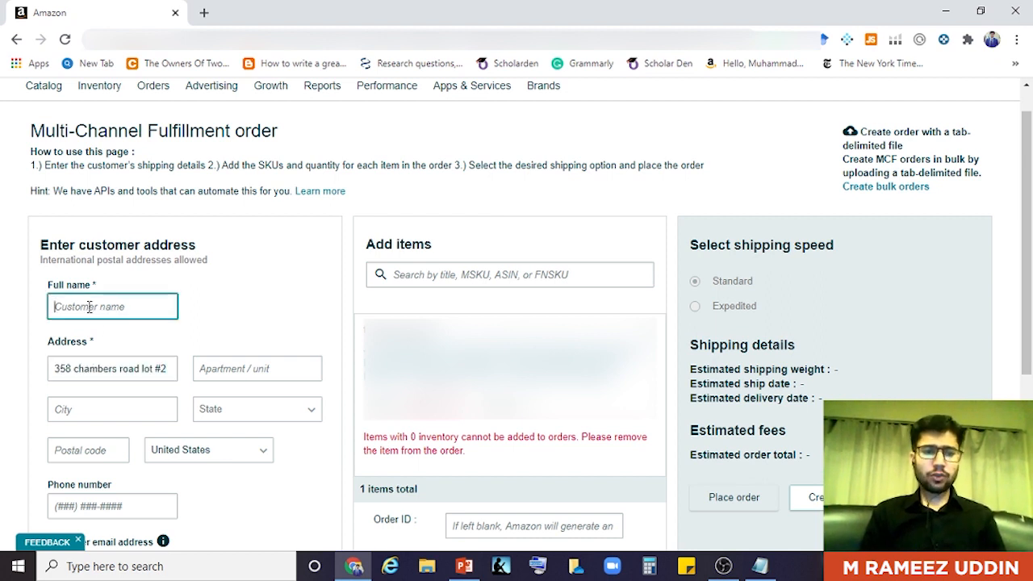
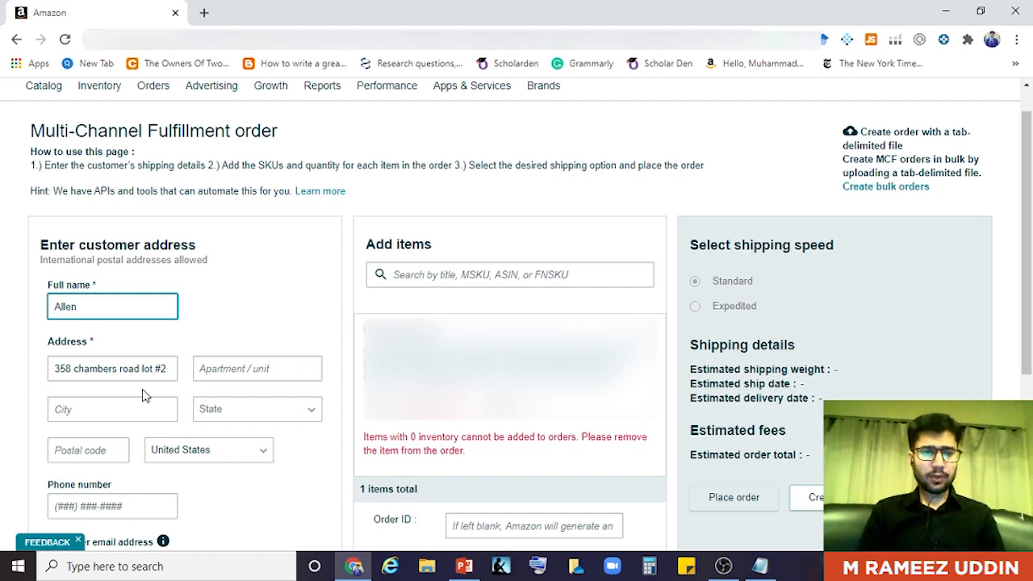
- Copy the city name from the Notepad notes into the City field
click(106, 408)
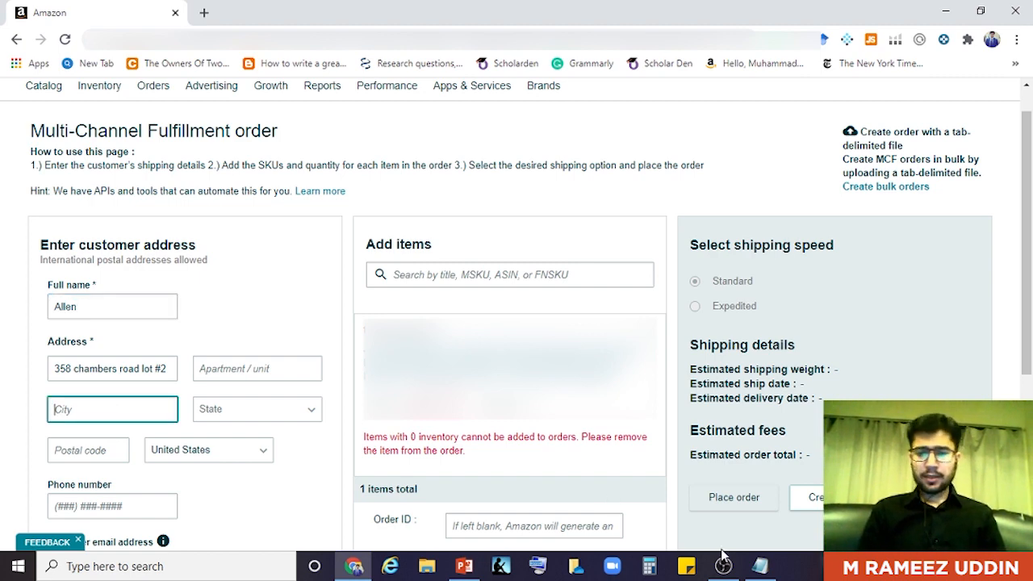
mouse_move(759, 565)
click(776, 525)
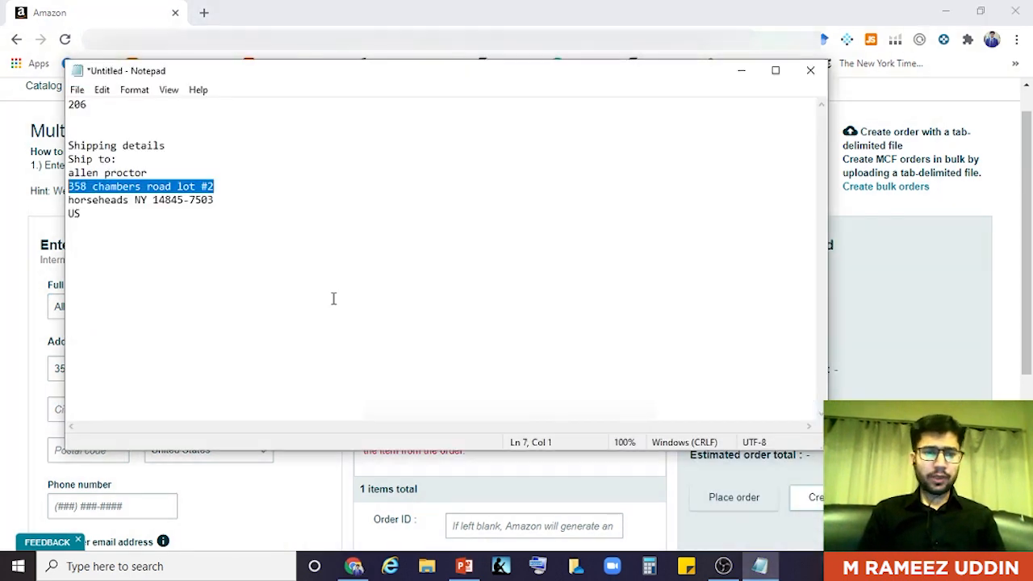
drag(129, 201, 66, 201)
key(ctrl+c)
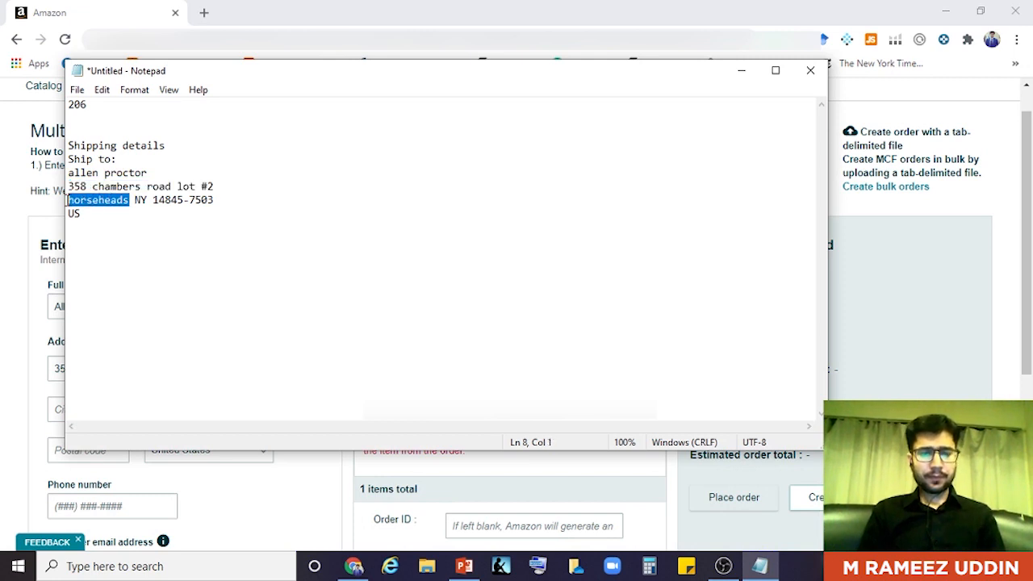
click(740, 75)
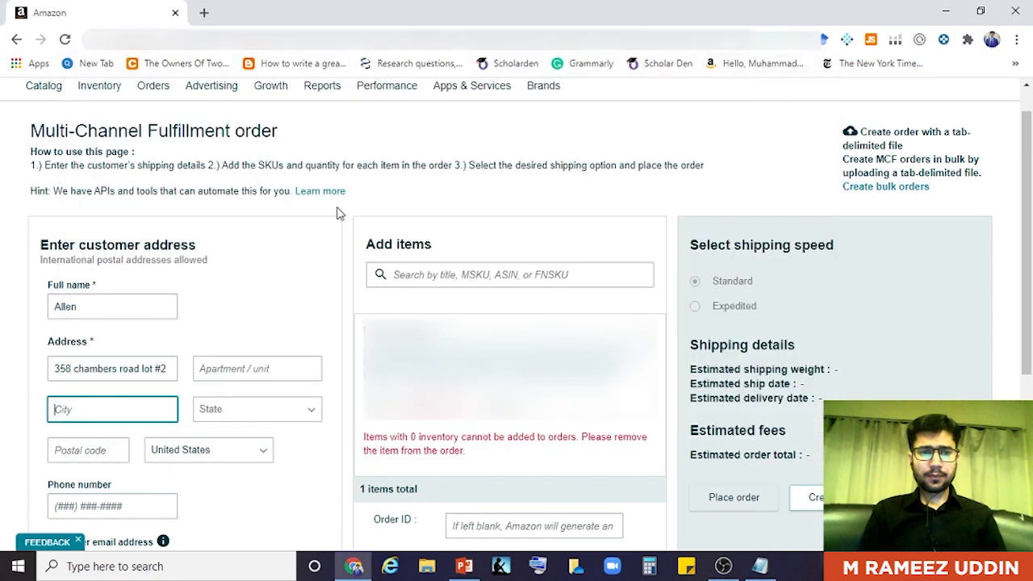
key(ctrl+v)
- Set the State dropdown to NY - New York
click(305, 423)
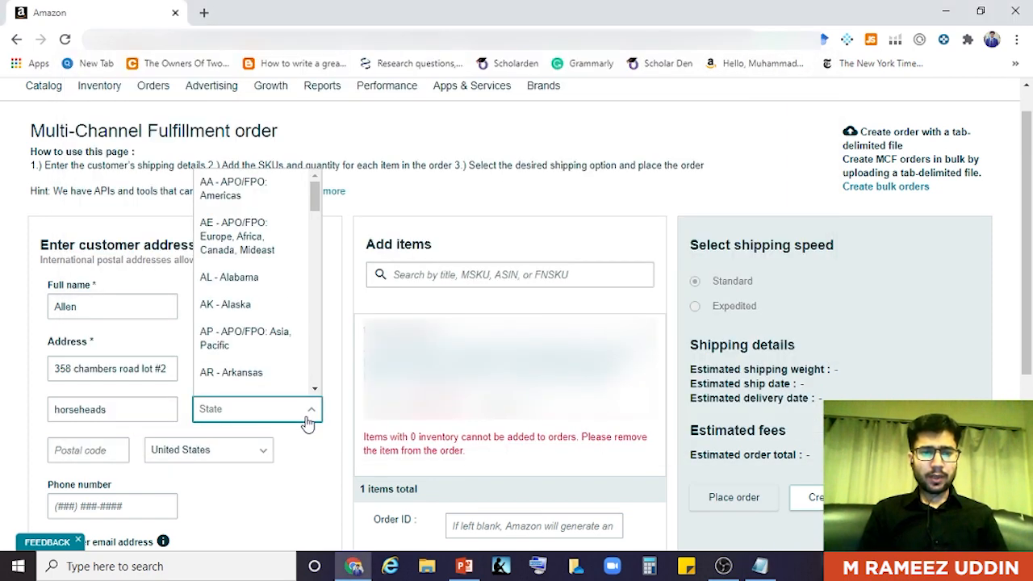
key(n)
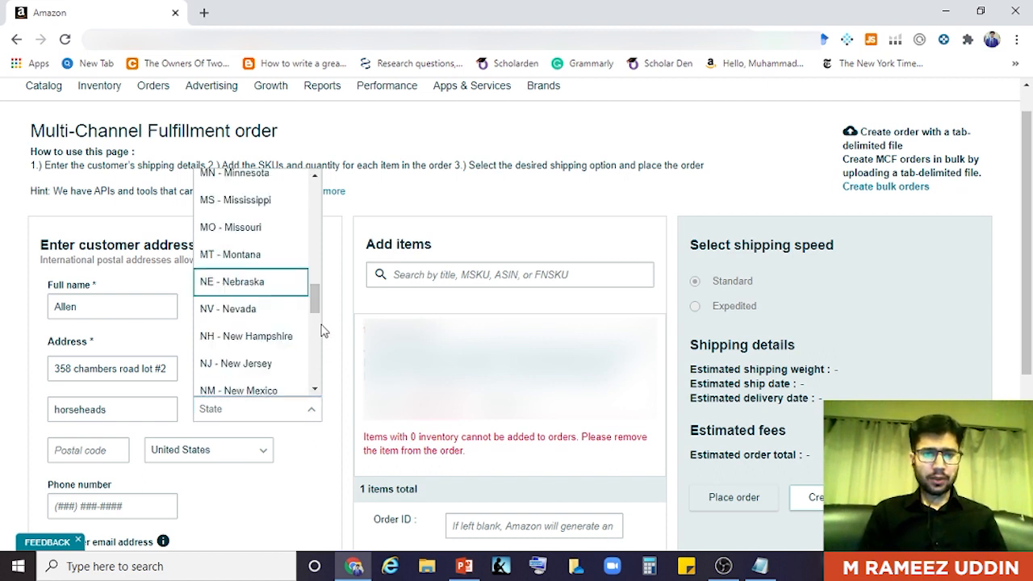
drag(315, 299, 315, 314)
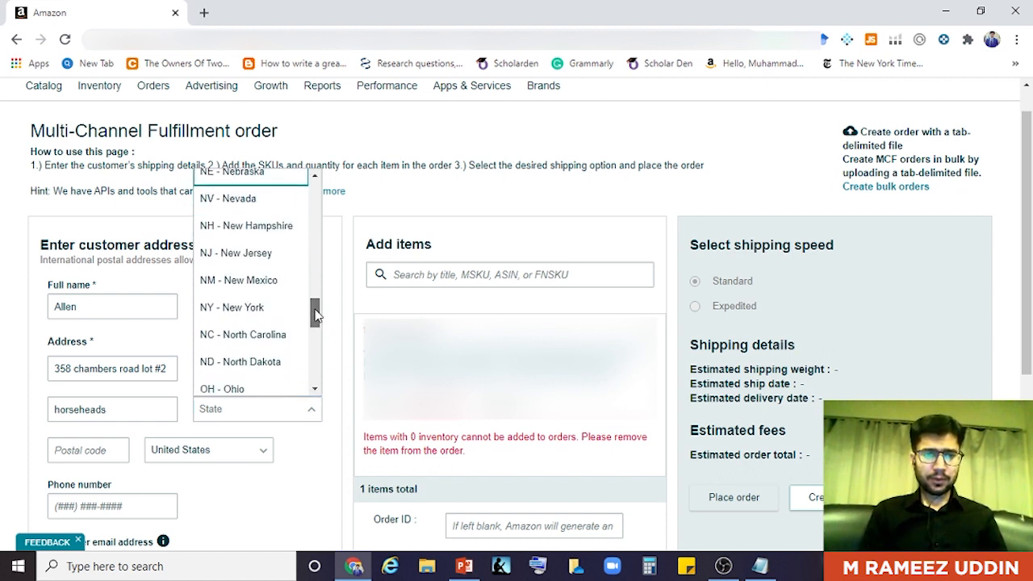
click(261, 311)
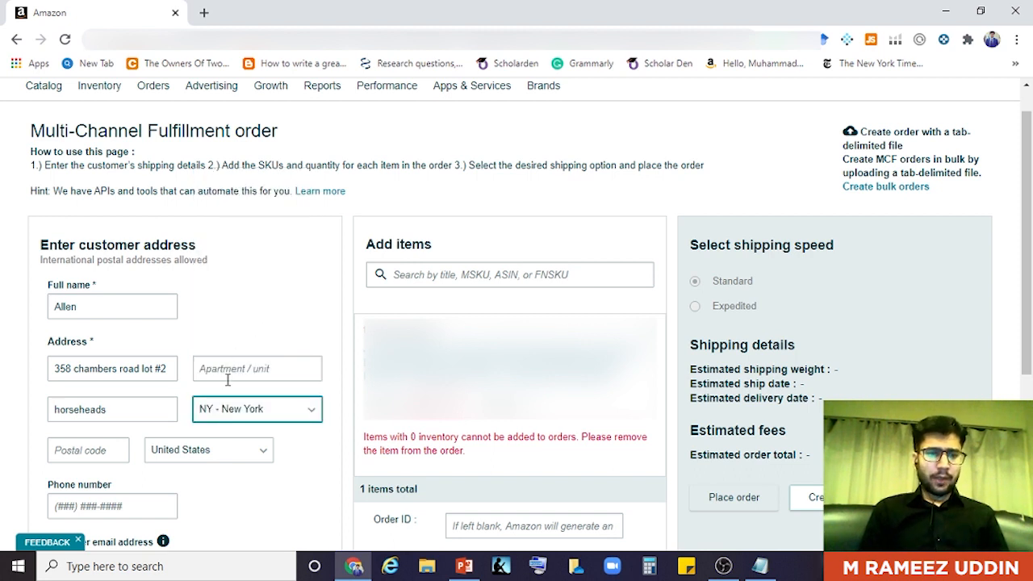
click(85, 447)
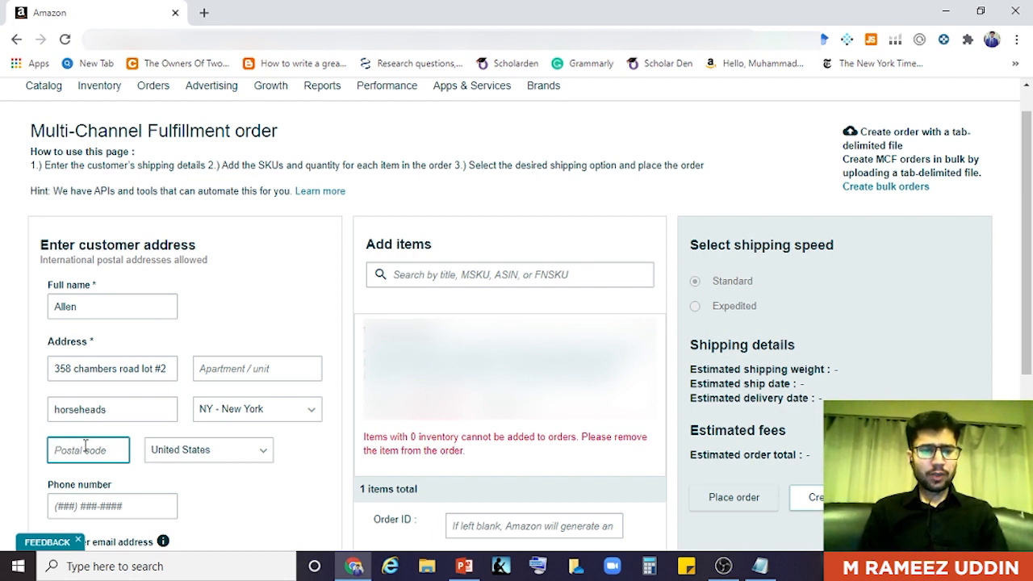
- Type the customer's postal code into the Postal code field
text(111)
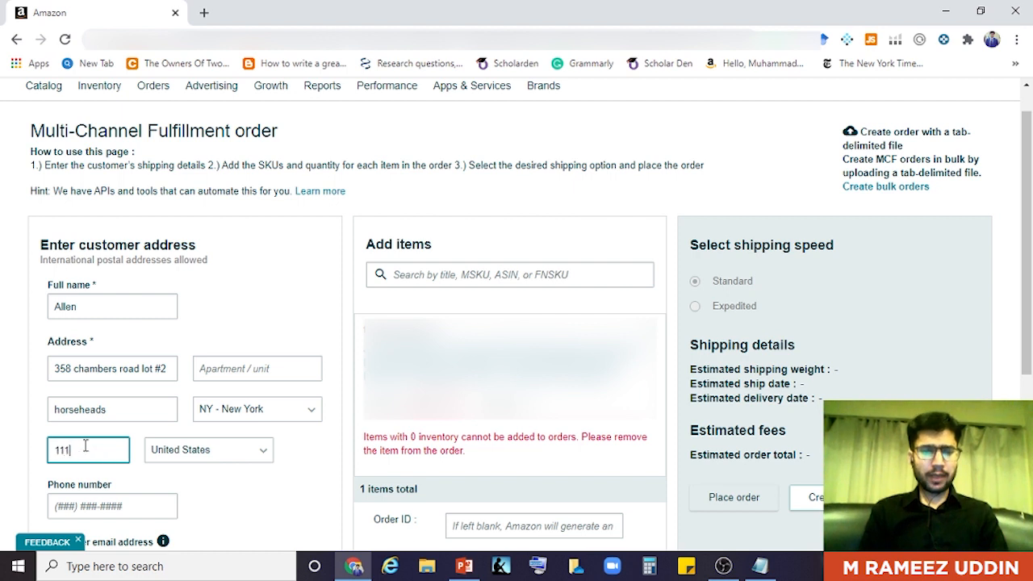
text(1338)
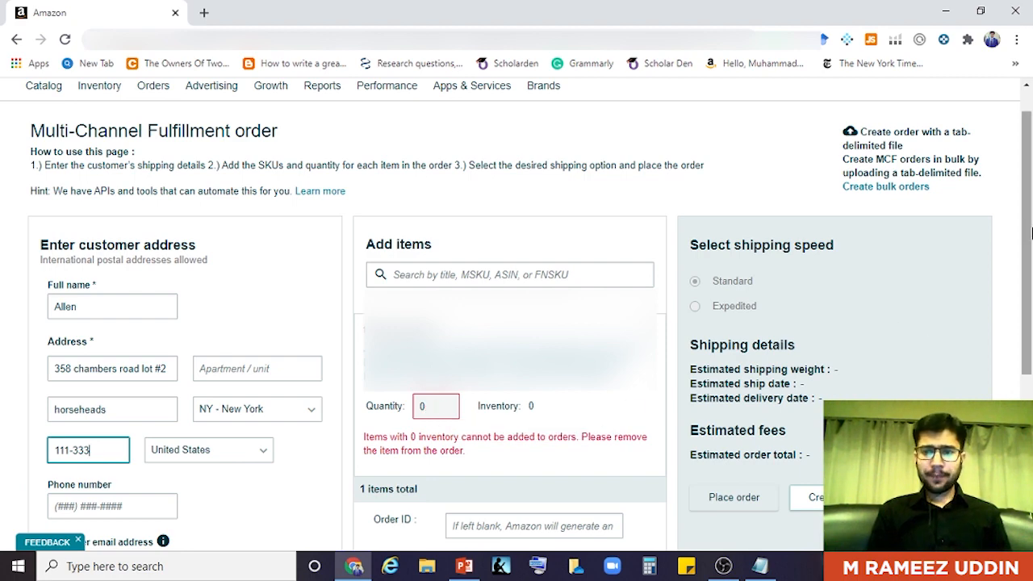
- Enter the order number in the Order ID field, auto-filling the packing slip Order ID
scroll(1029, 232, down, 2)
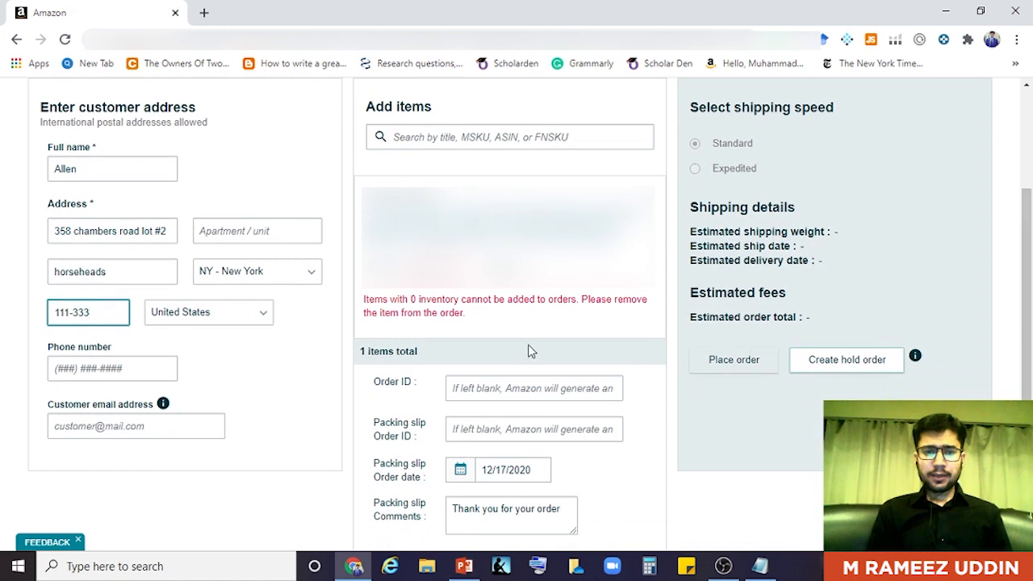
click(454, 388)
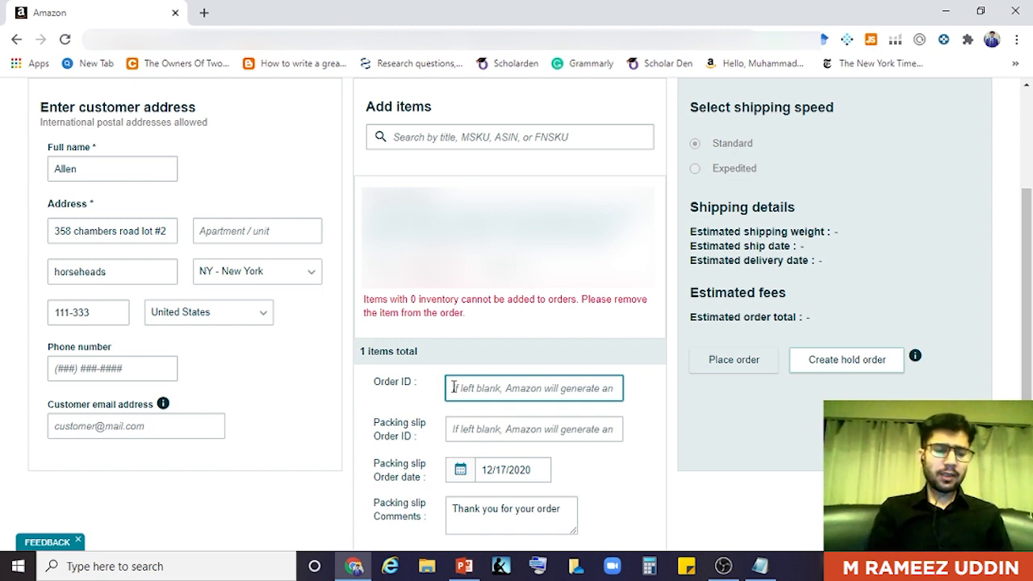
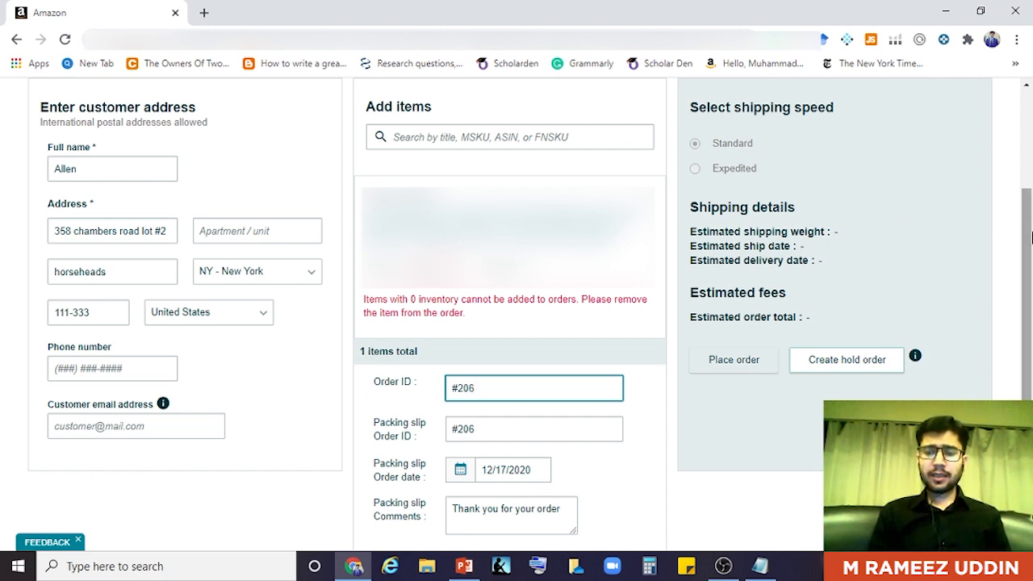
drag(1029, 237, 1029, 125)
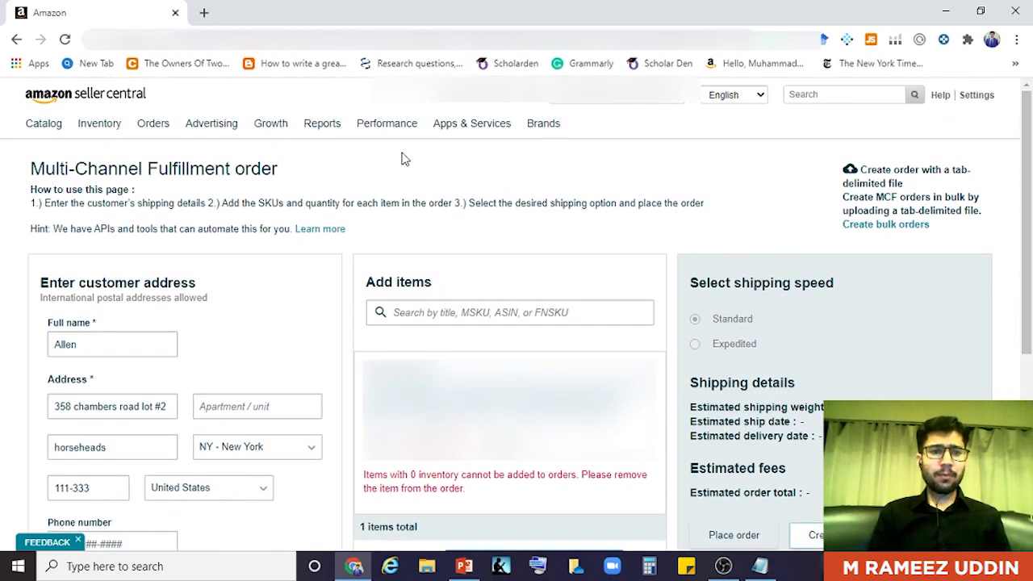
mouse_move(143, 144)
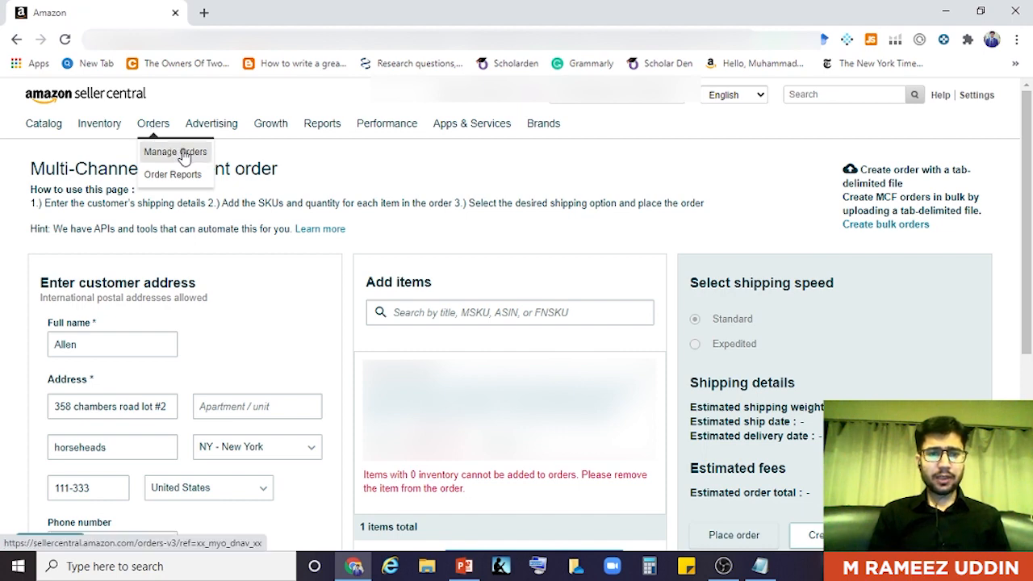
scroll(1031, 161, down, 3)
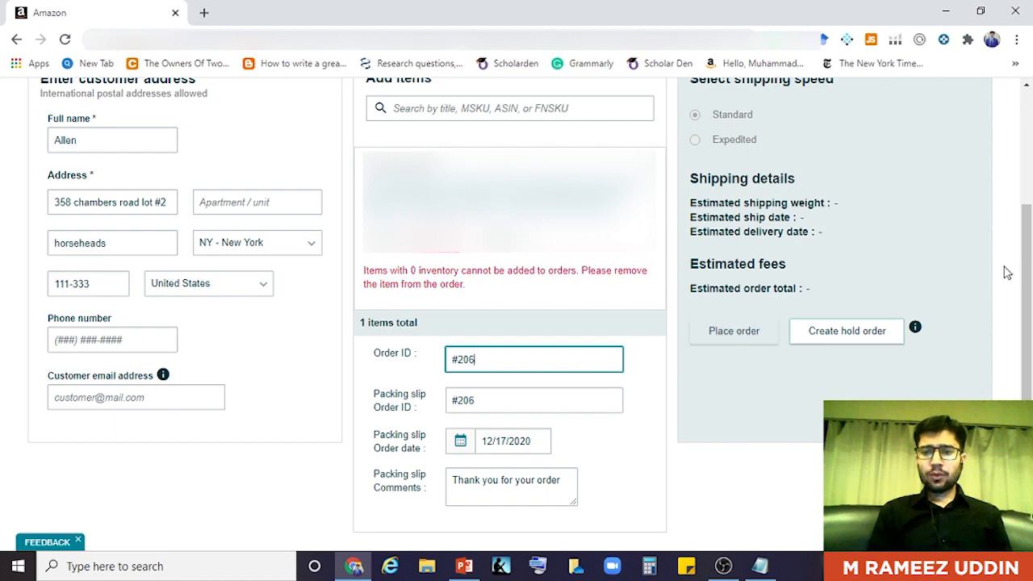
drag(1029, 272, 1029, 242)
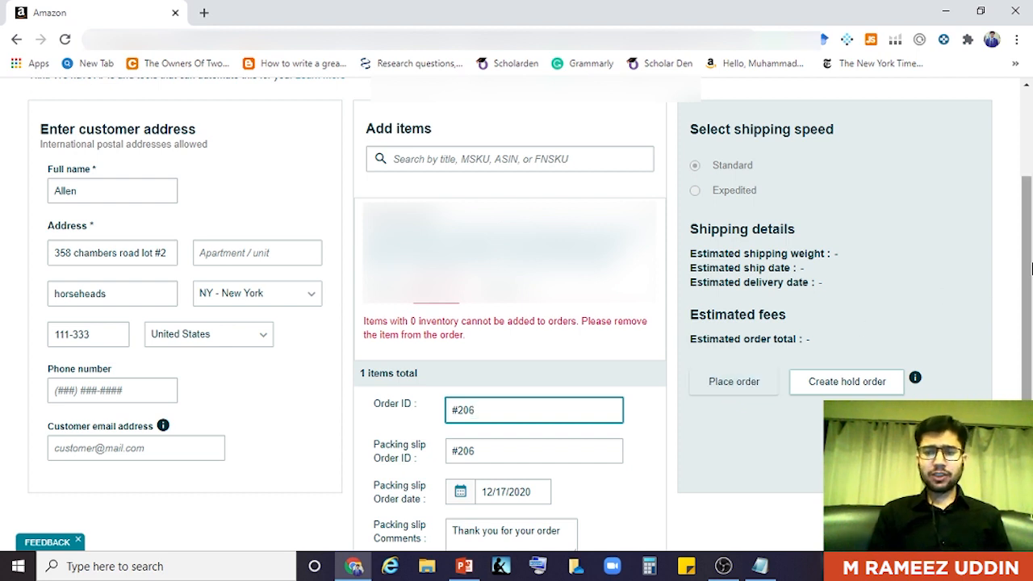
drag(1031, 269, 1031, 179)
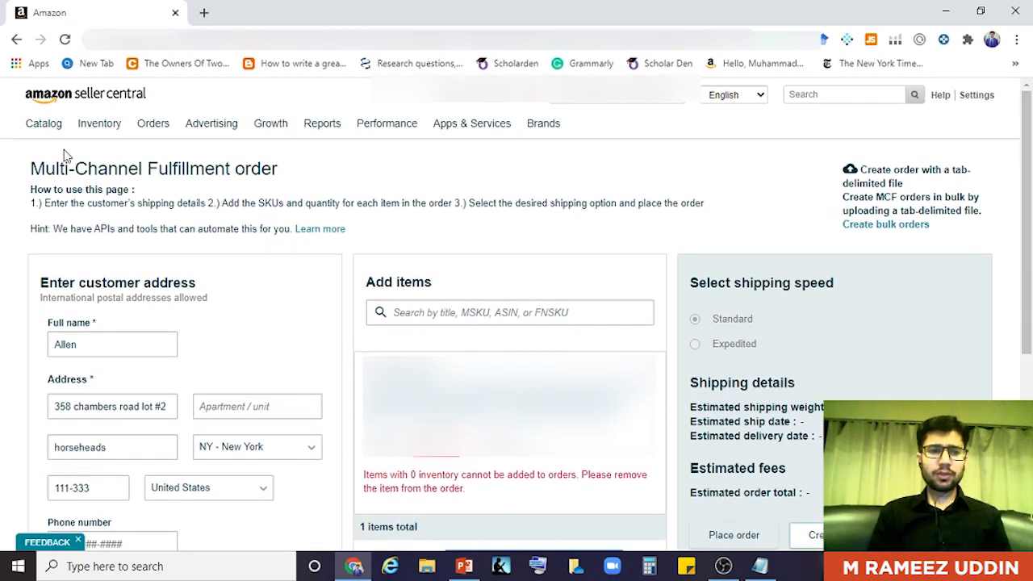
- Type 'cy' into the Add items search box to look for a product
mouse_move(95, 132)
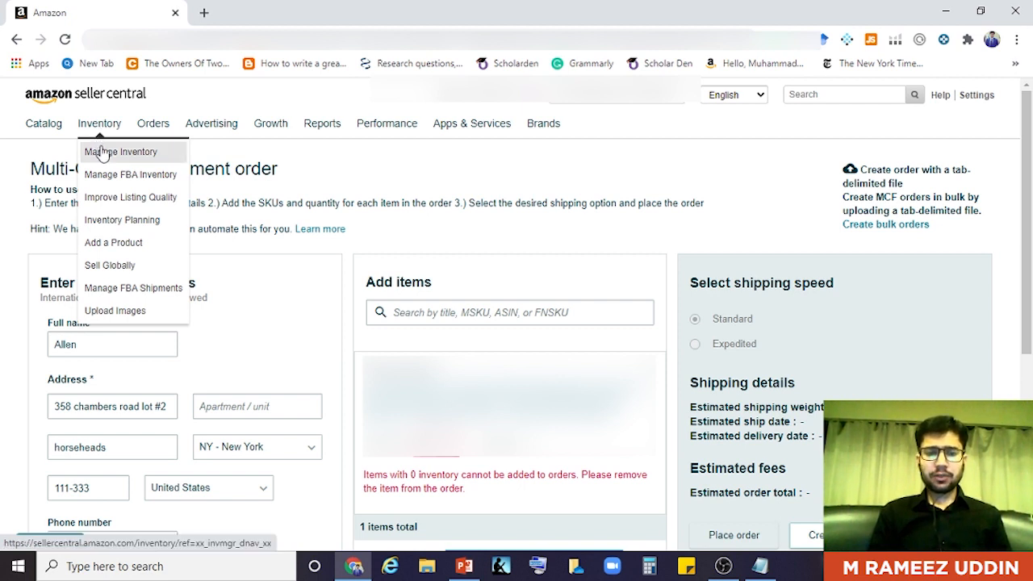
click(416, 312)
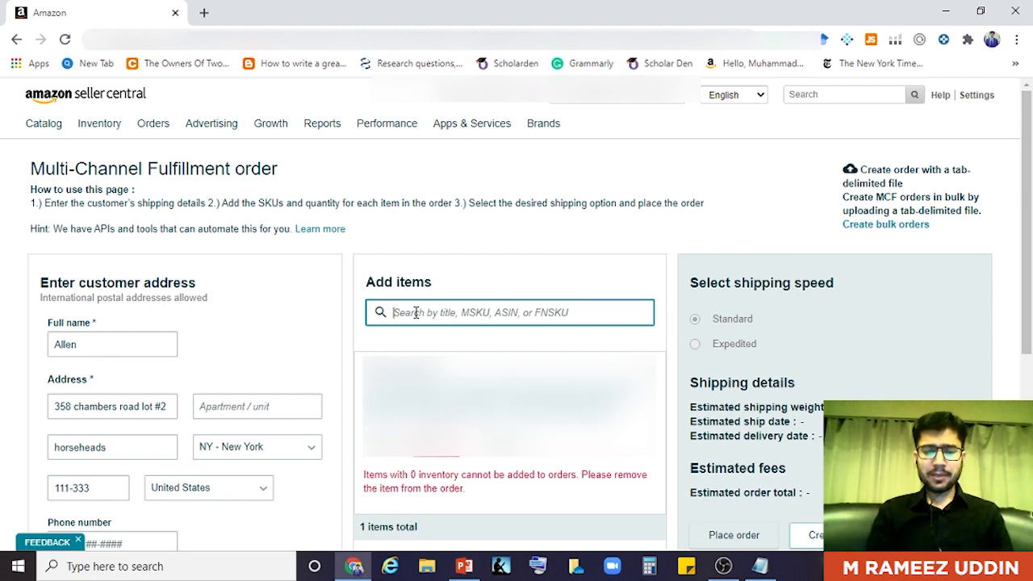
text(cy)
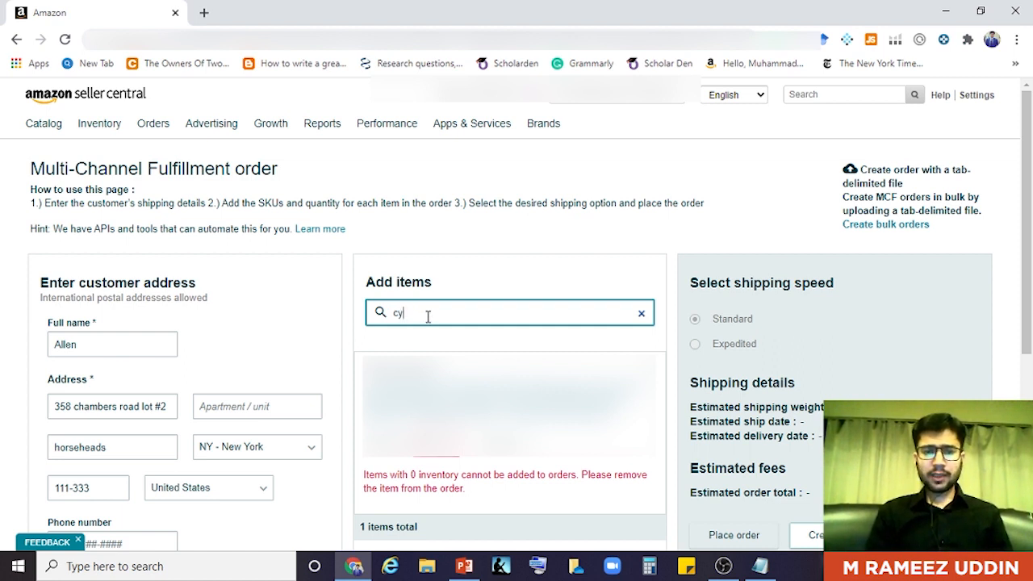
scroll(559, 196, down, 2)
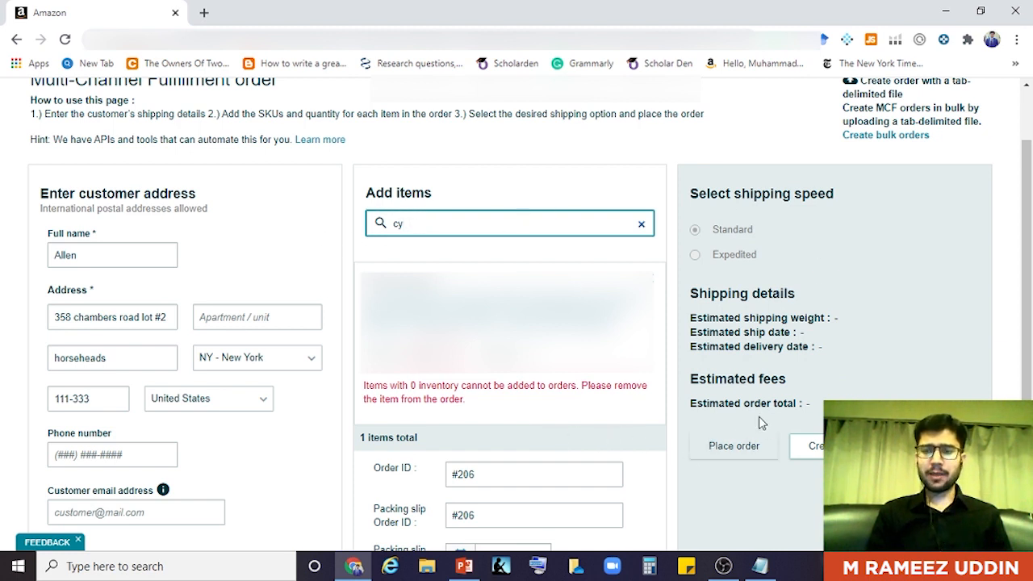
drag(1030, 303, 1031, 326)
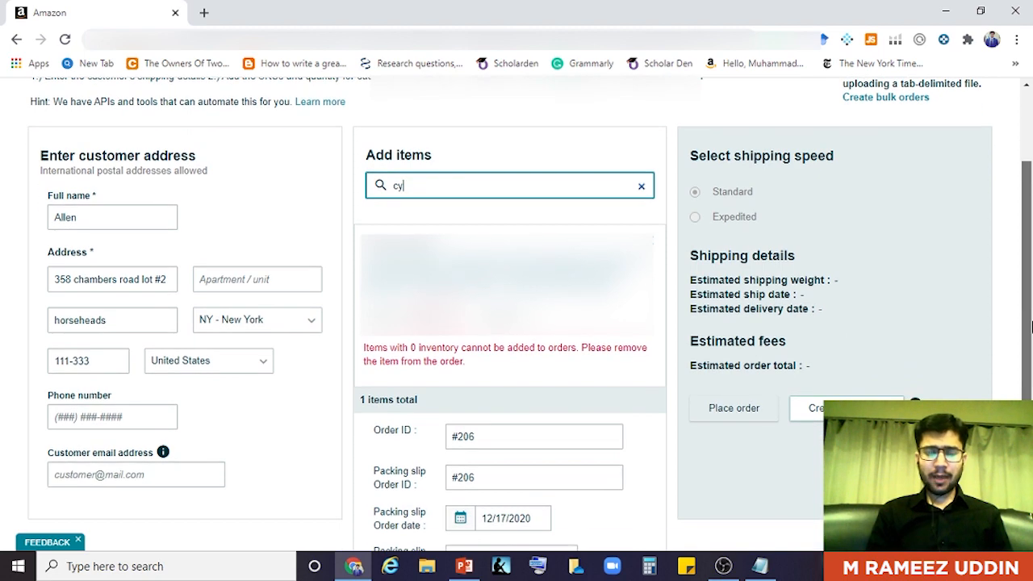